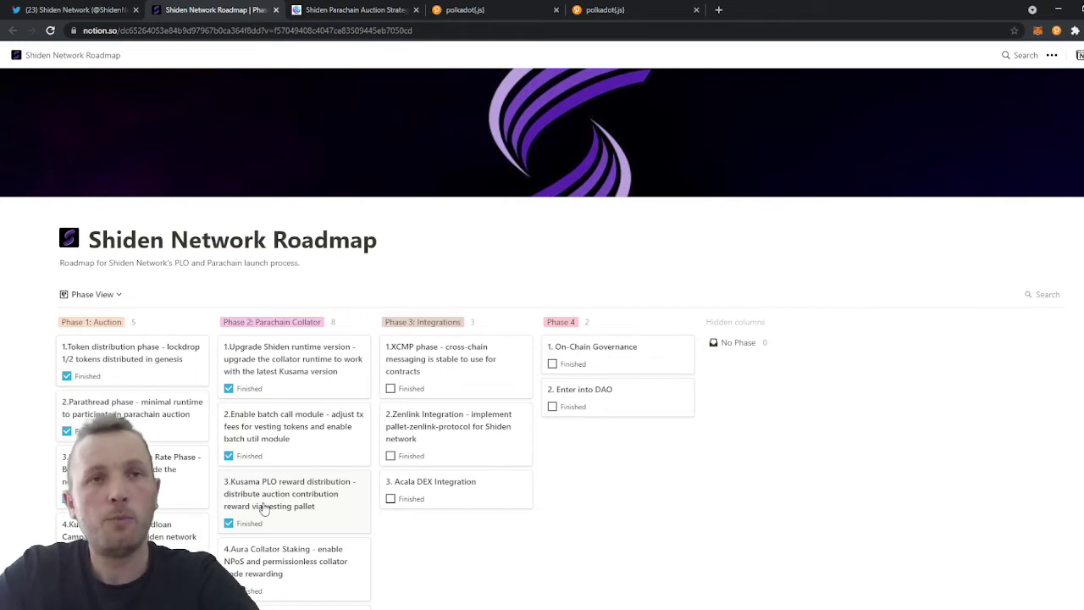
# - Switch to the Shiden Parachain Auction Strategy page and enlarge its 15,400,000-token reserve, 11-month lease slide
pyautogui.scroll(-1, 265, 507)
pyautogui.scroll(-1, 267, 495)
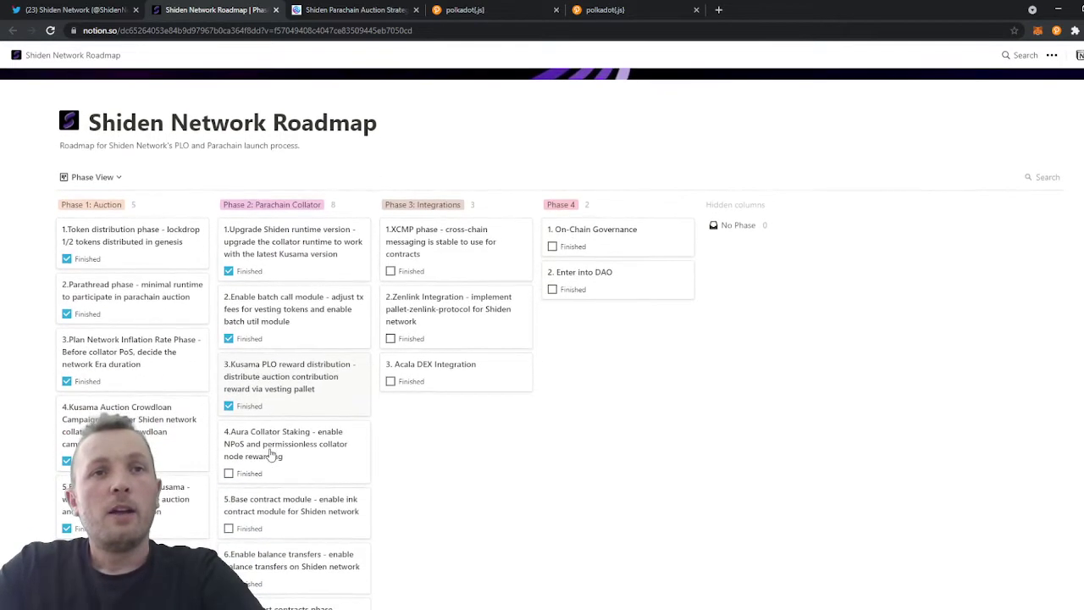
pyautogui.scroll(-1, 270, 468)
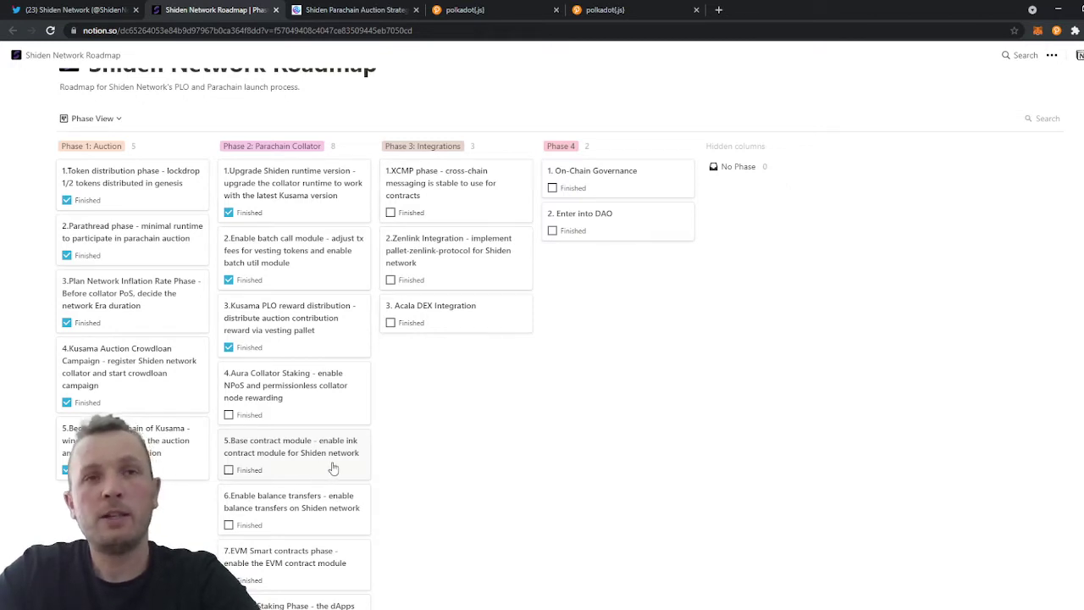
pyautogui.scroll(-1, 385, 468)
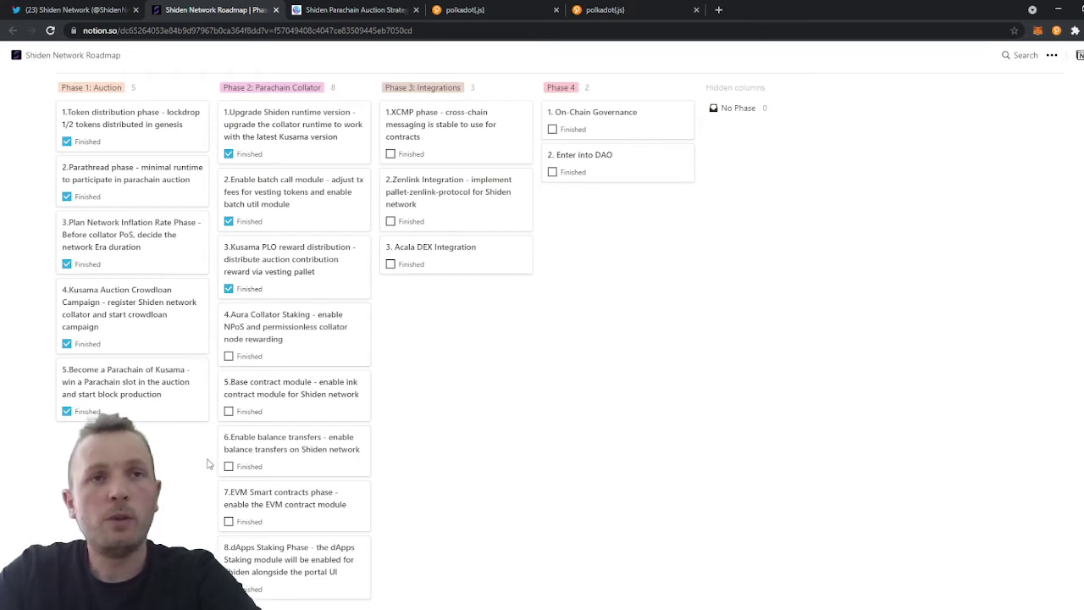
pyautogui.scroll(-1, 209, 463)
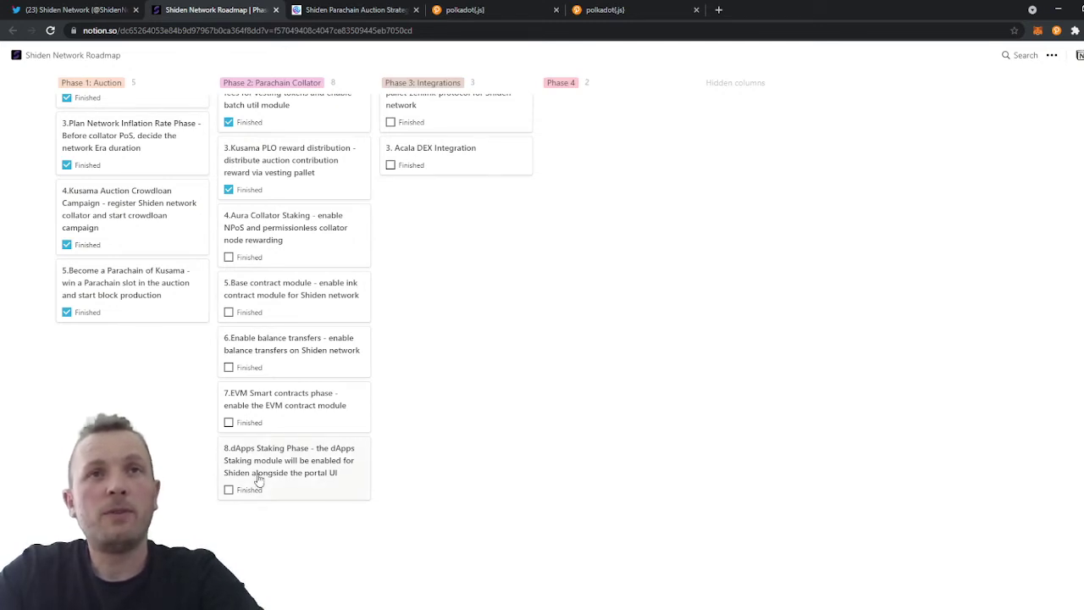
pyautogui.scroll(4, 258, 478)
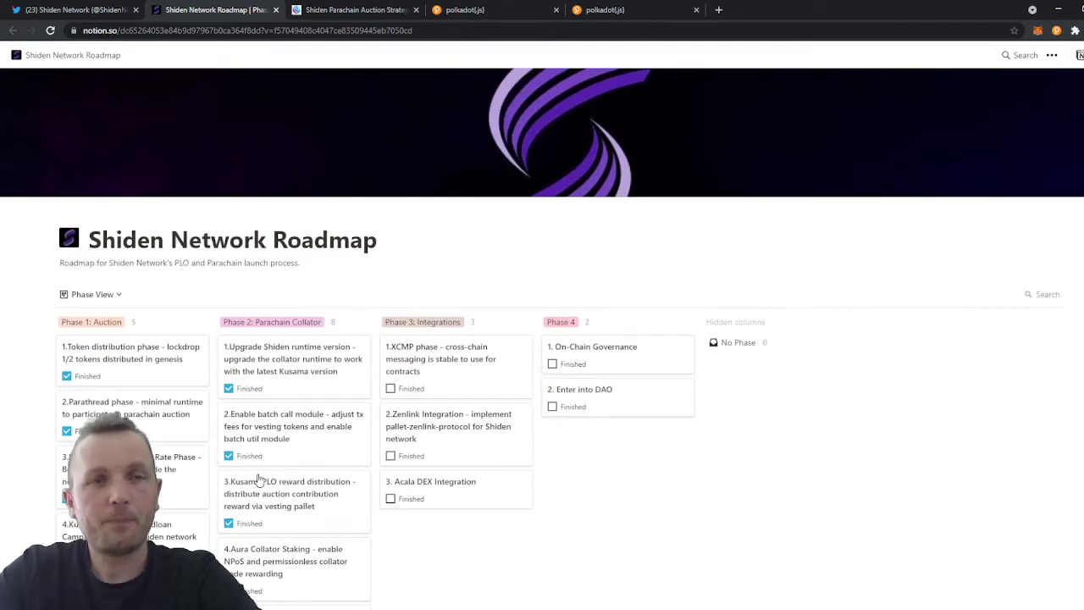
pyautogui.click(344, 12)
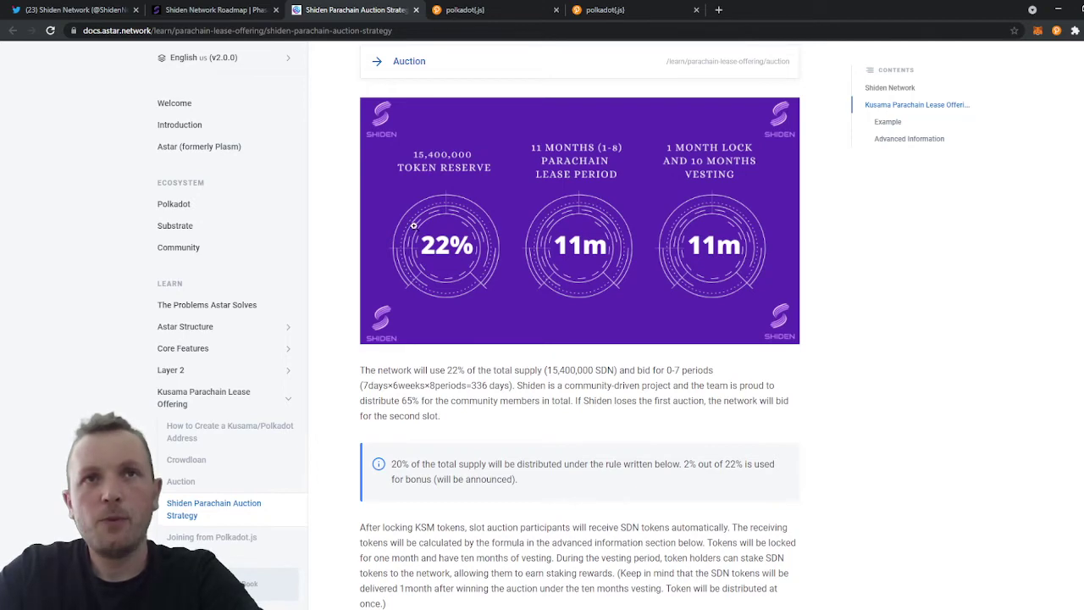
pyautogui.click(453, 239)
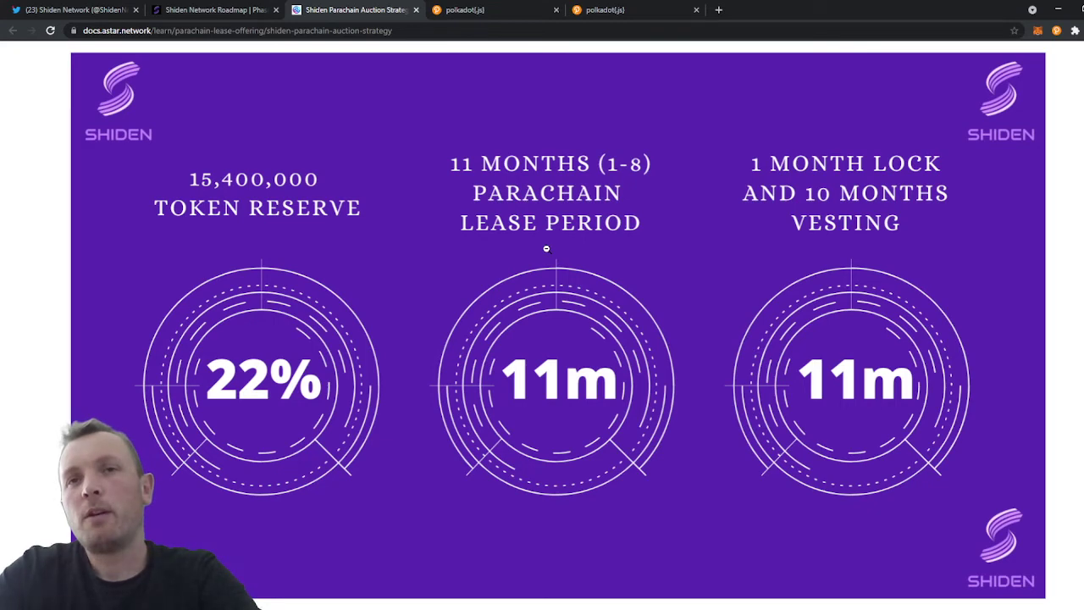
# - Close the enlarged slide to return to the inline text on 22% of supply (15,400,000 SDN)
pyautogui.click(60, 240)
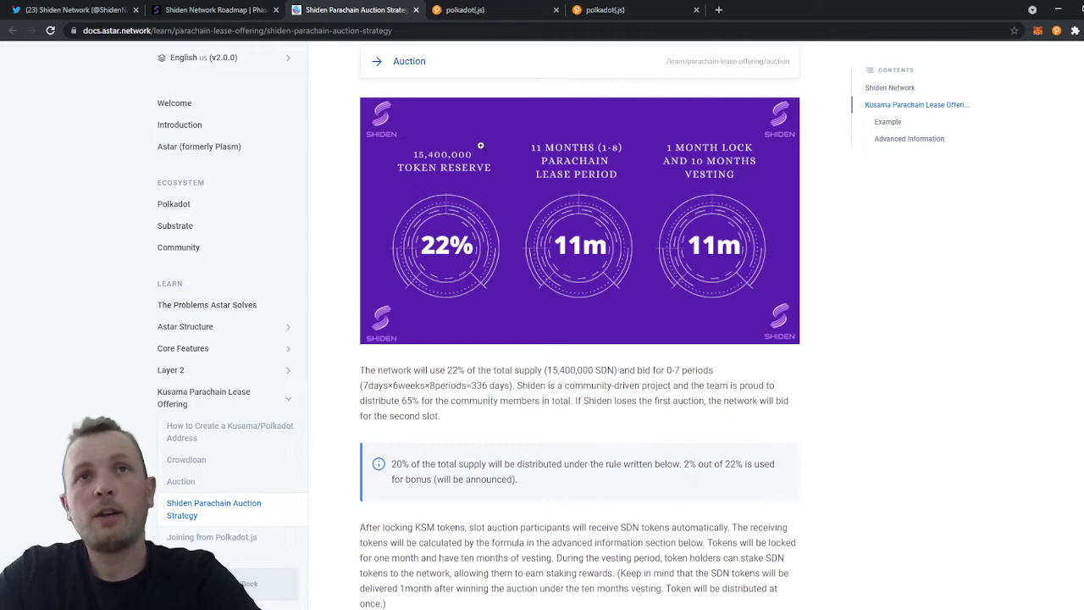
# - From the polkadot{.js} landing page, launch the hosted apps wallet connected to Polkadot
pyautogui.click(464, 10)
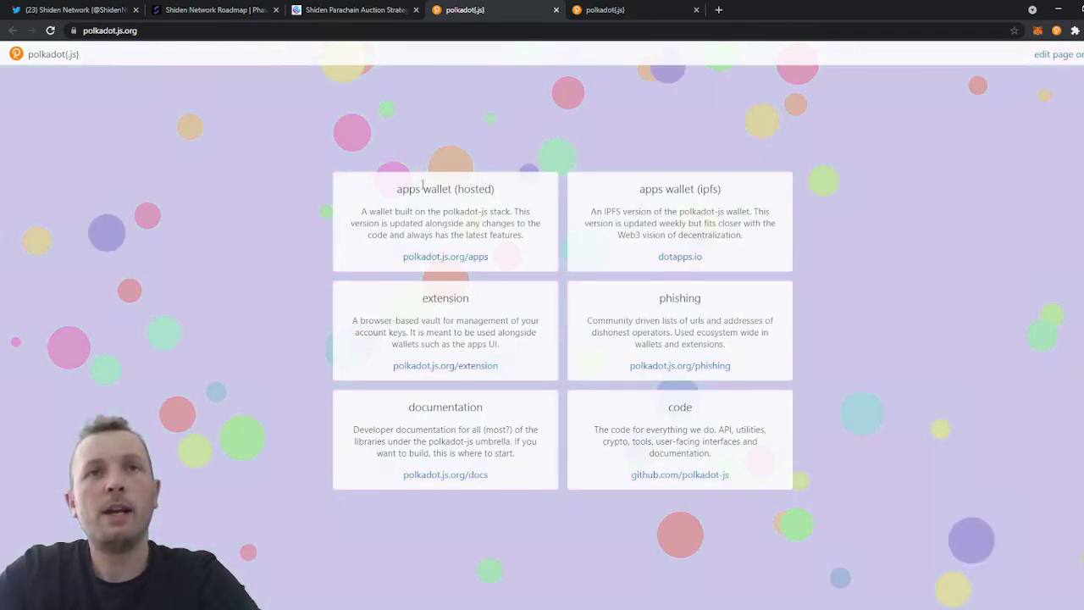
pyautogui.click(458, 258)
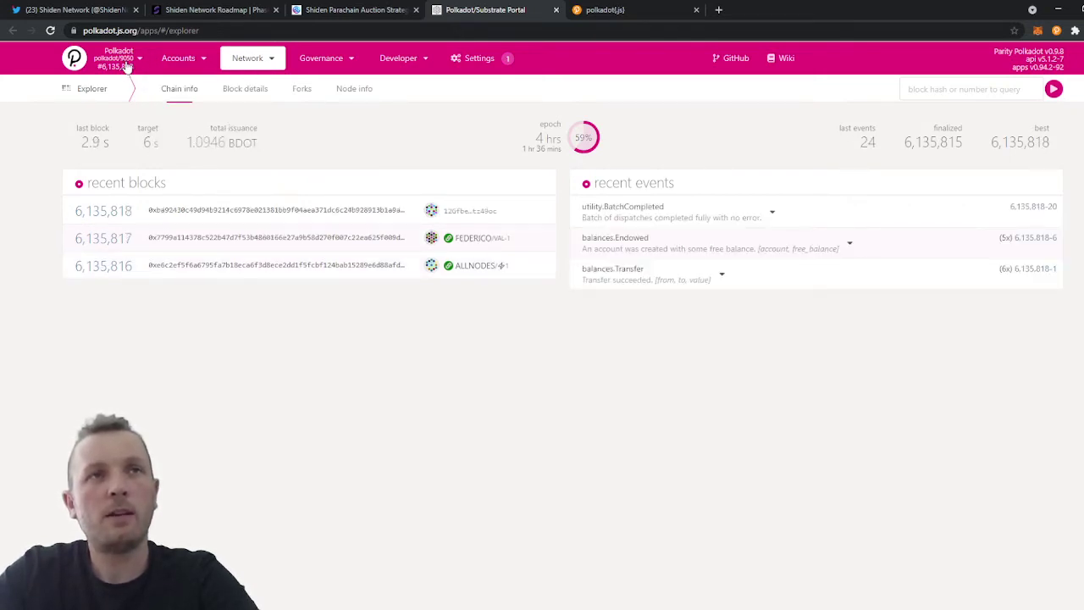
# - Switch the apps to Shiden under Kusama & Parachains, hosted by OnFinality
pyautogui.click(126, 66)
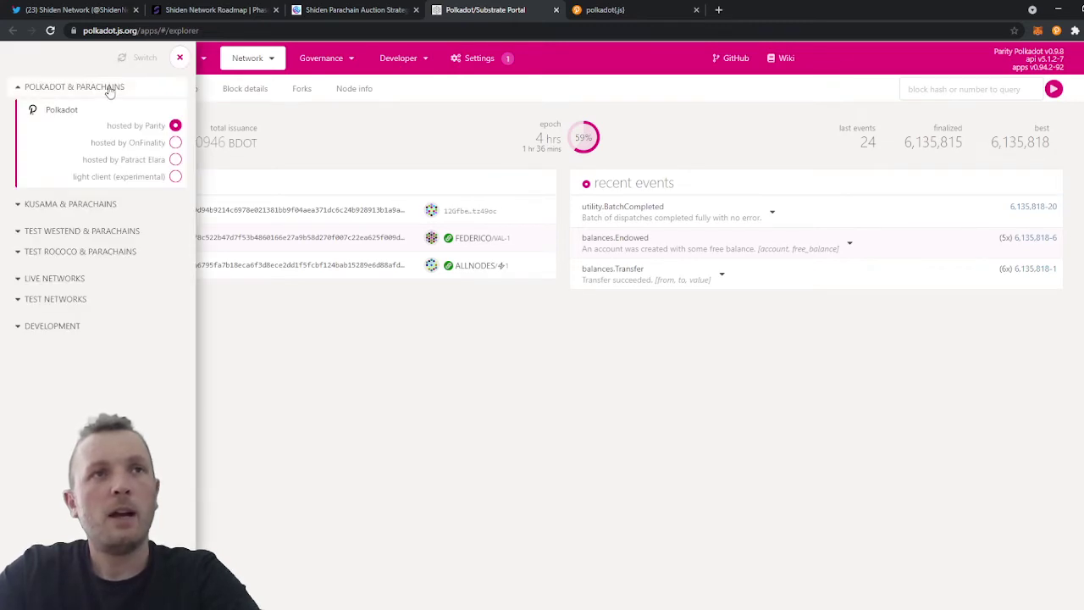
pyautogui.click(83, 206)
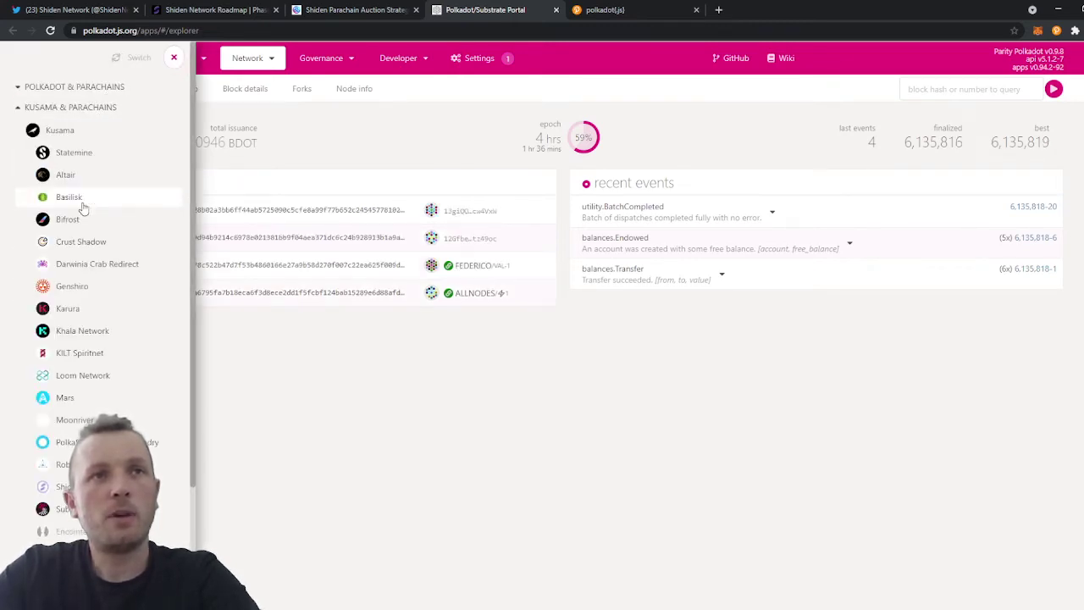
pyautogui.scroll(-3, 83, 218)
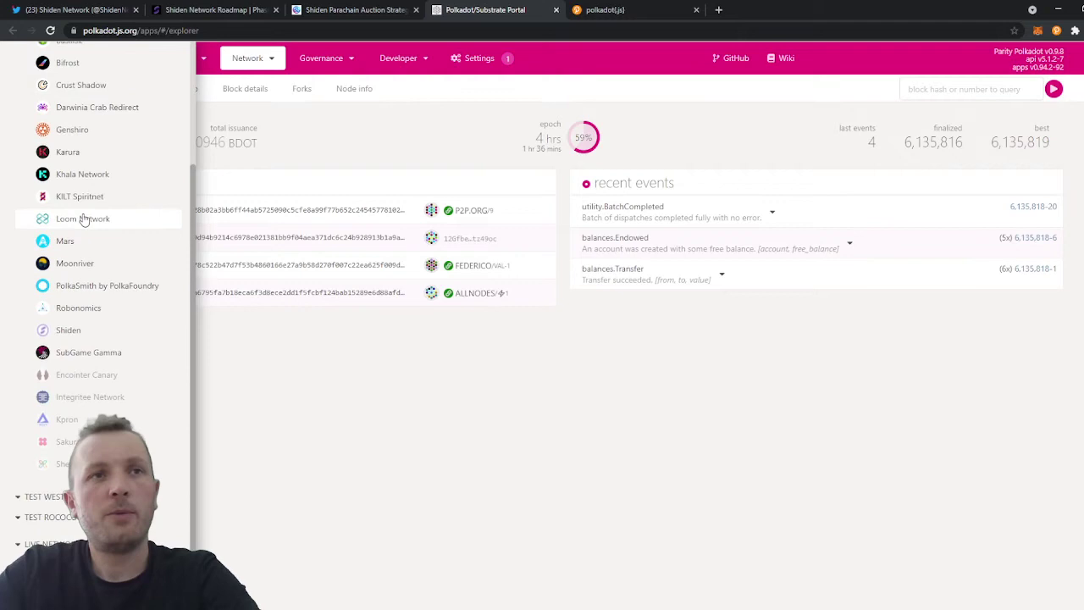
pyautogui.click(97, 337)
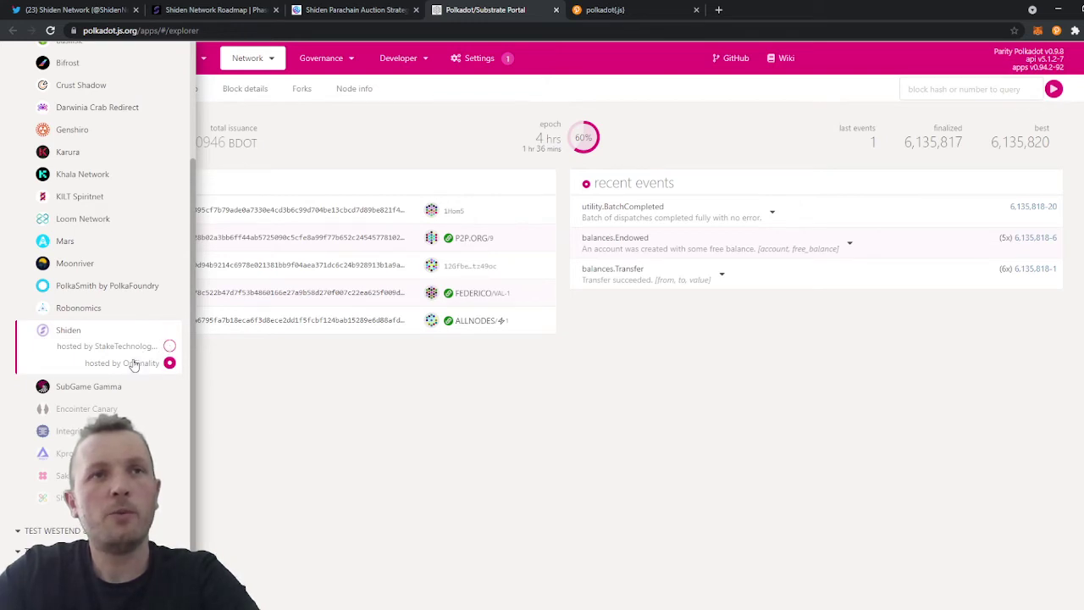
pyautogui.scroll(1, 122, 372)
pyautogui.scroll(1, 122, 372)
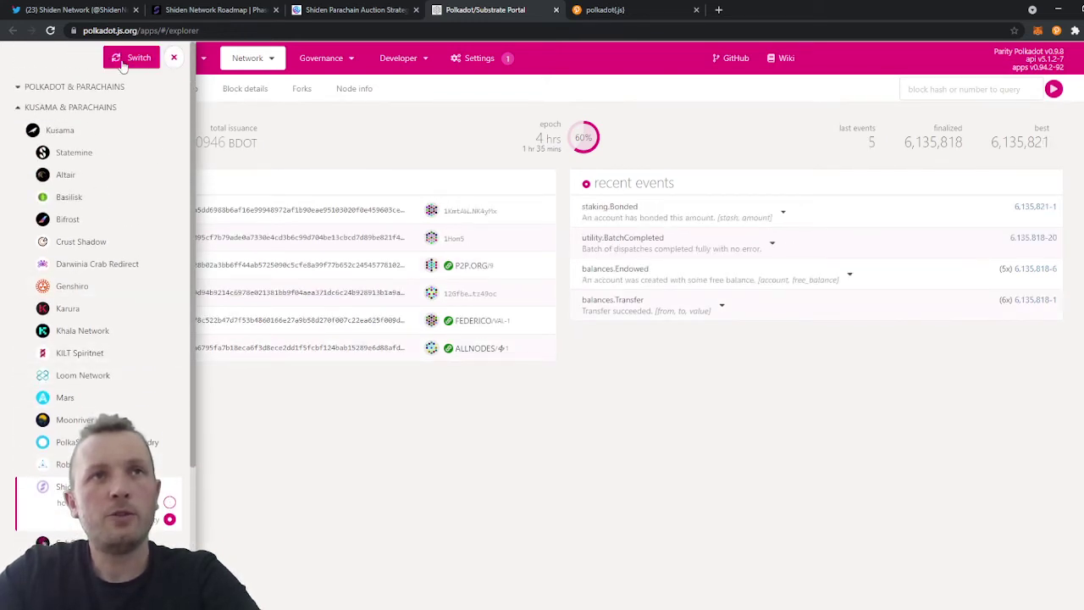
pyautogui.click(119, 60)
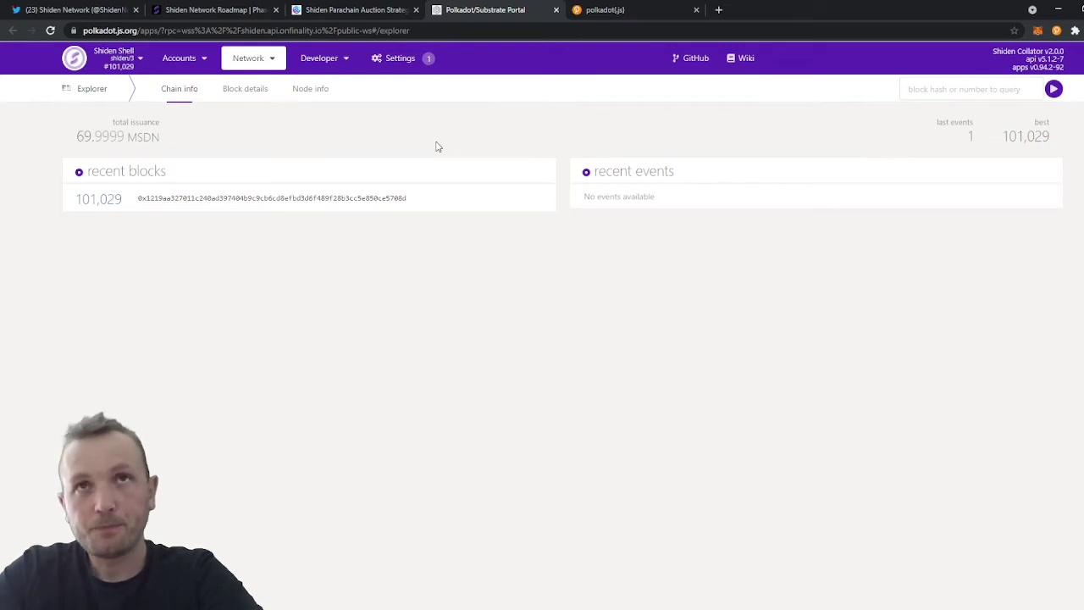
# - In the extension tab, dismiss the account menu and briefly view then close the add-account options
pyautogui.click(604, 10)
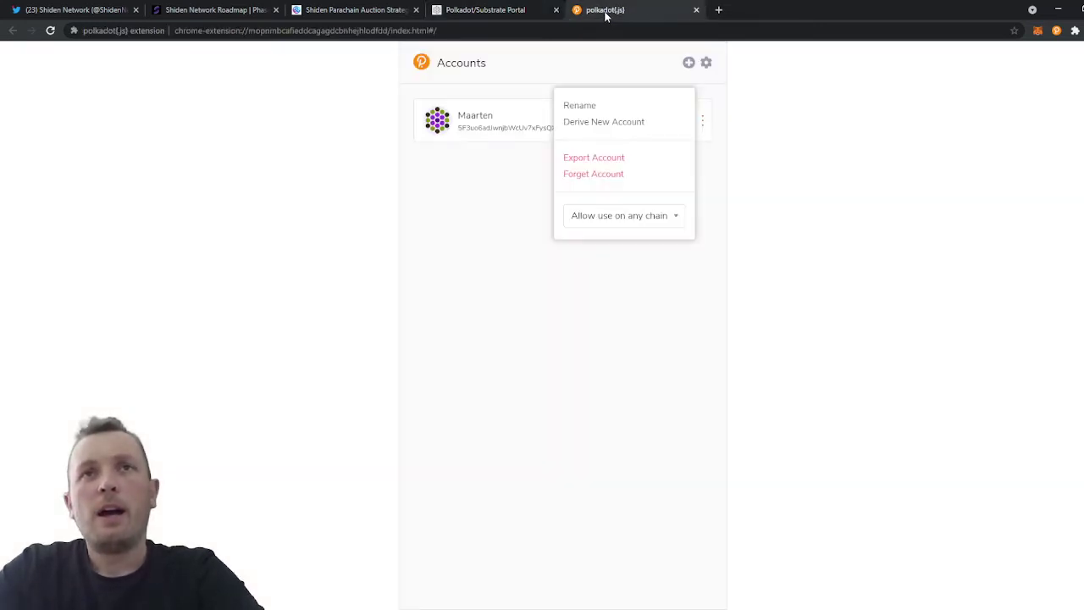
pyautogui.click(505, 209)
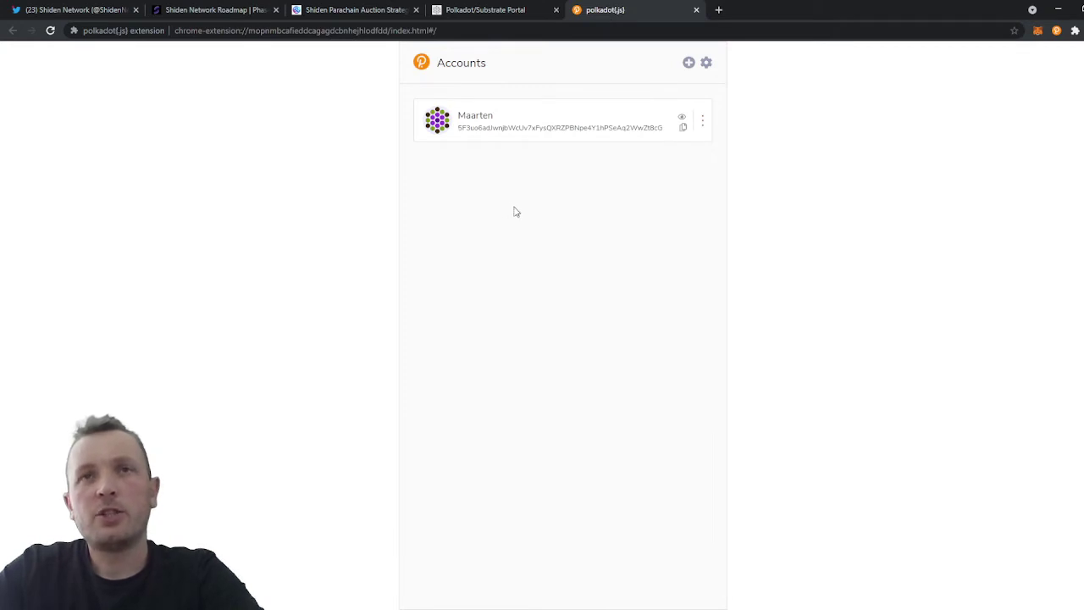
pyautogui.click(689, 64)
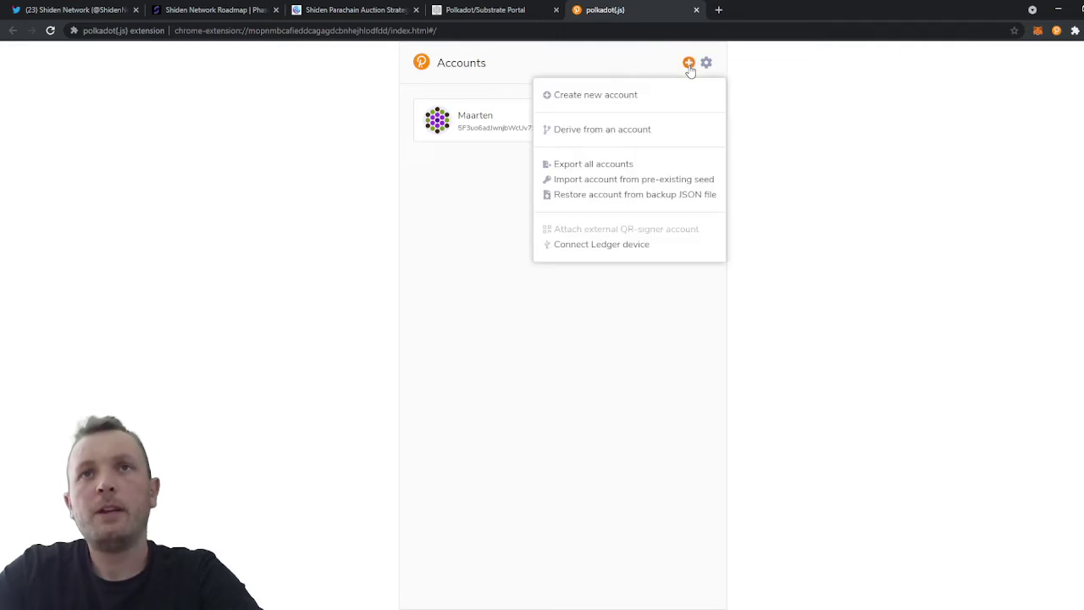
pyautogui.click(766, 220)
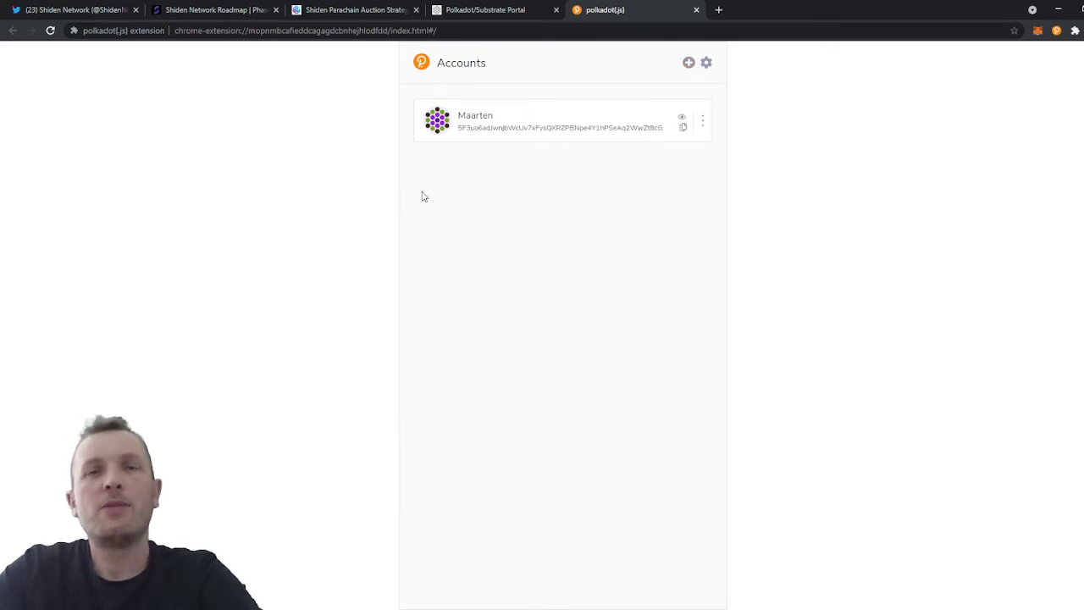
pyautogui.click(702, 131)
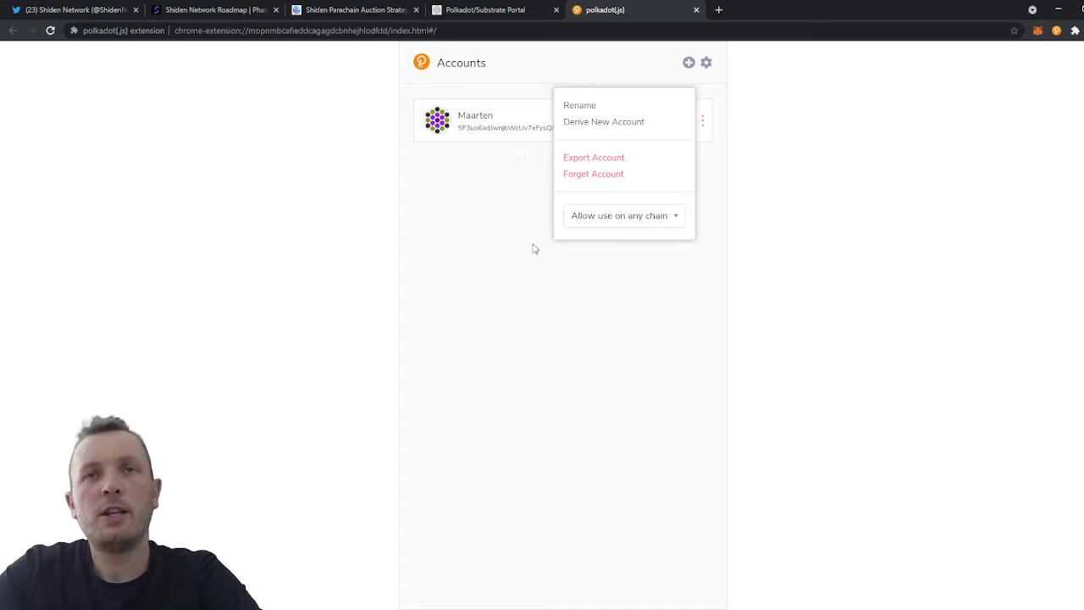
pyautogui.click(497, 229)
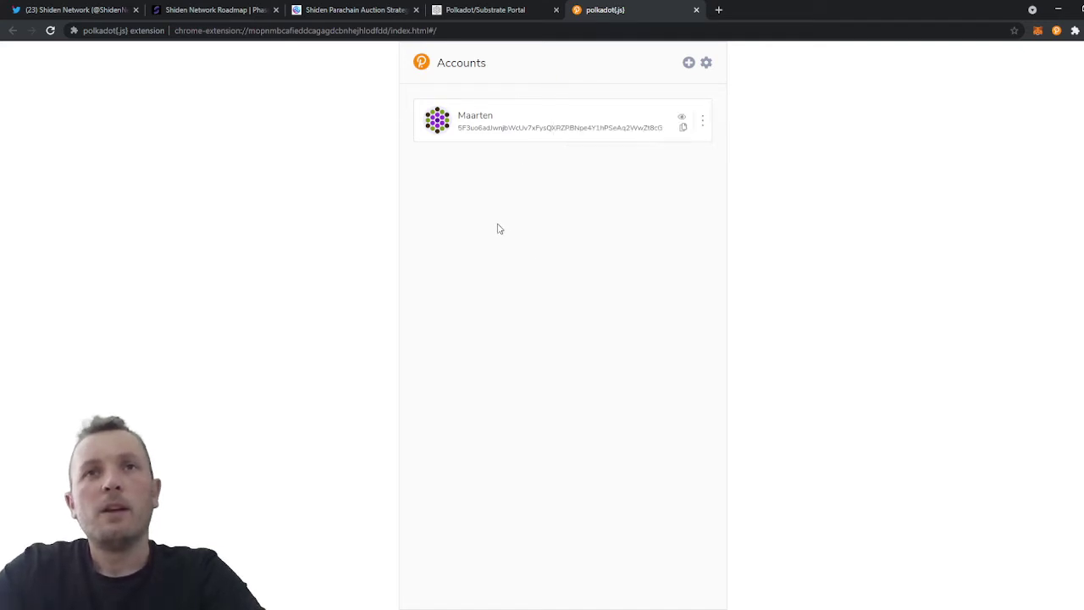
# - In the Portal tab, open My accounts to see the injected account holding about 1,081 SDN
pyautogui.click(497, 10)
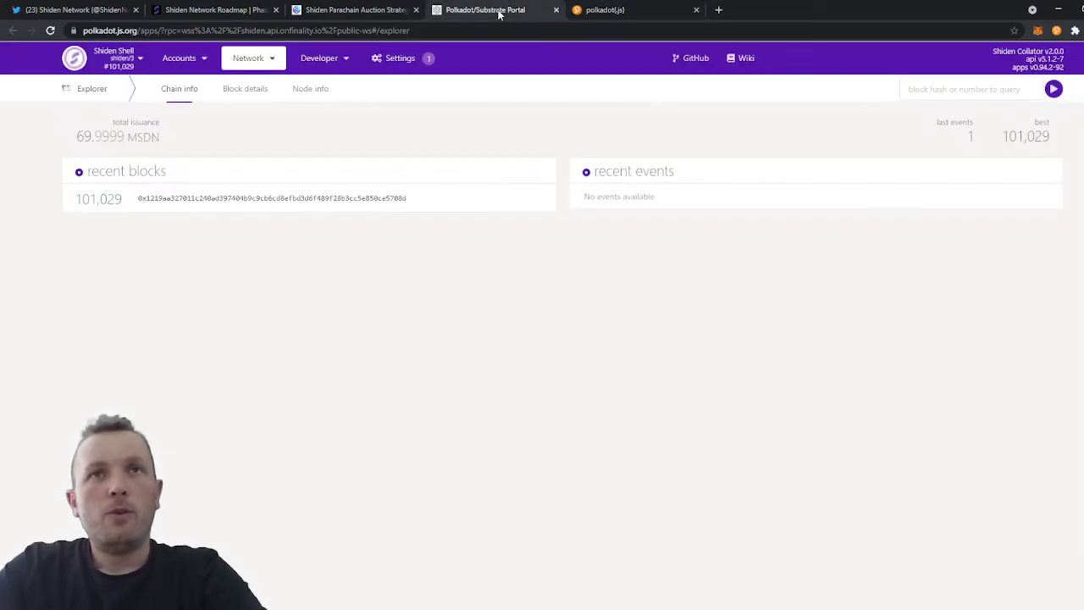
pyautogui.moveTo(182, 61)
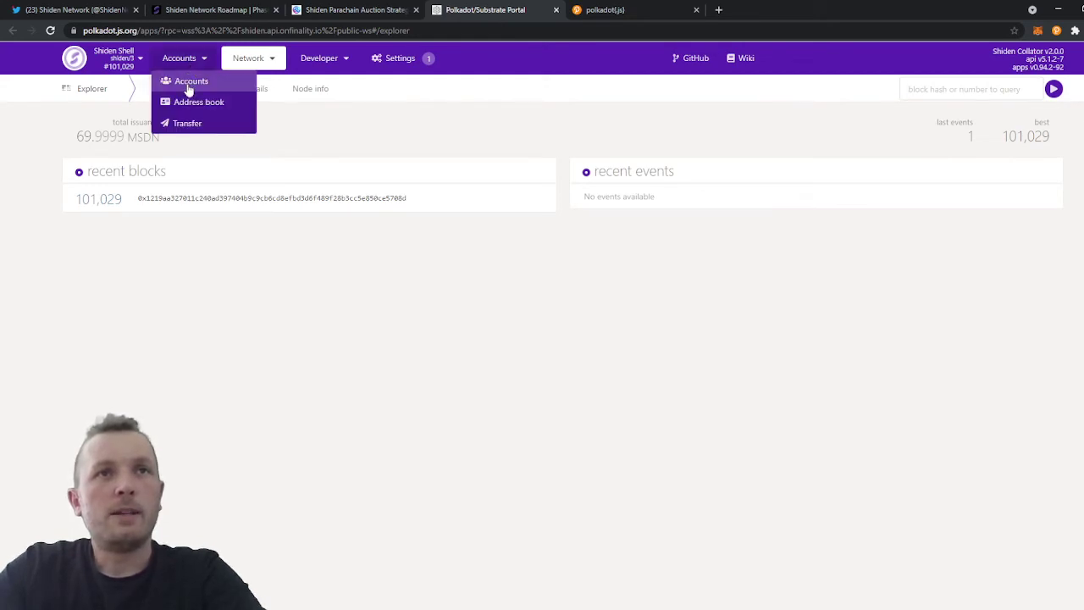
pyautogui.click(187, 85)
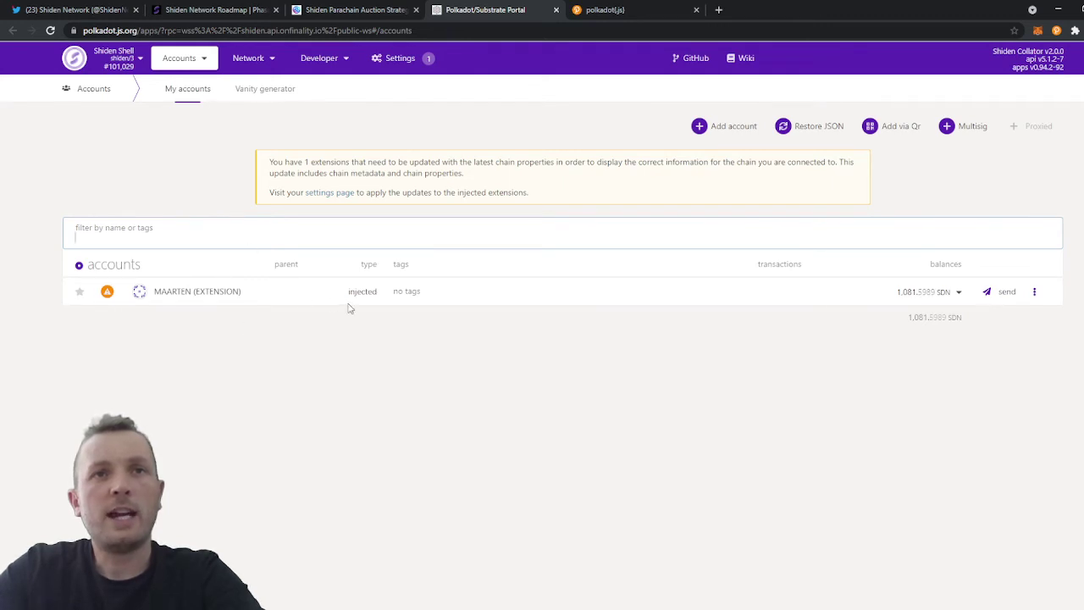
# - Expand the account's balance breakdown to show its roughly 1,081 SDN as transferable
pyautogui.click(957, 295)
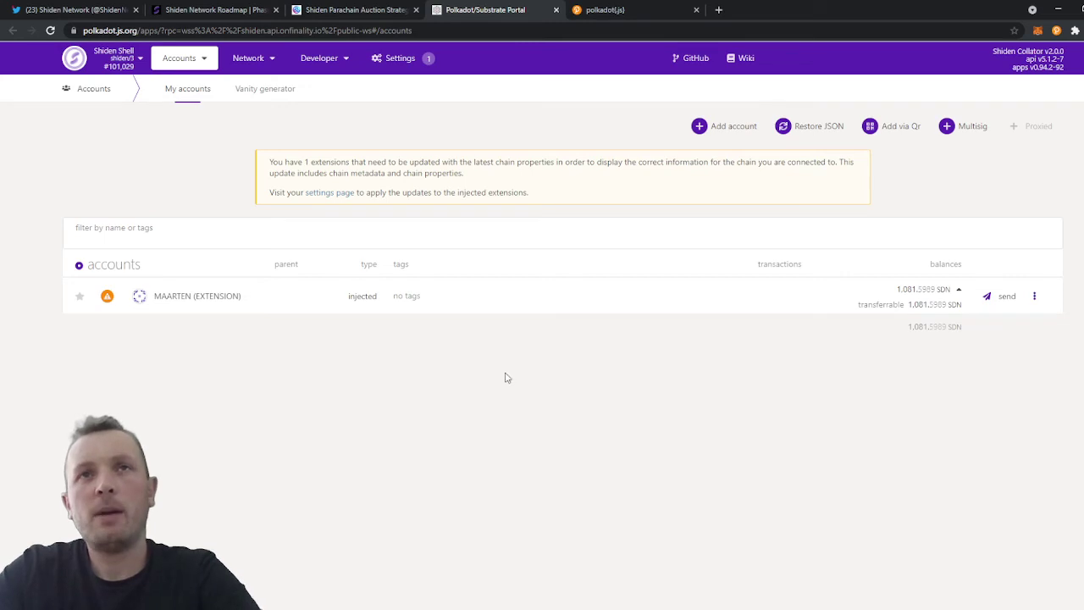
# - Return to the extension's account list, glancing at and closing the add-account options
pyautogui.click(599, 12)
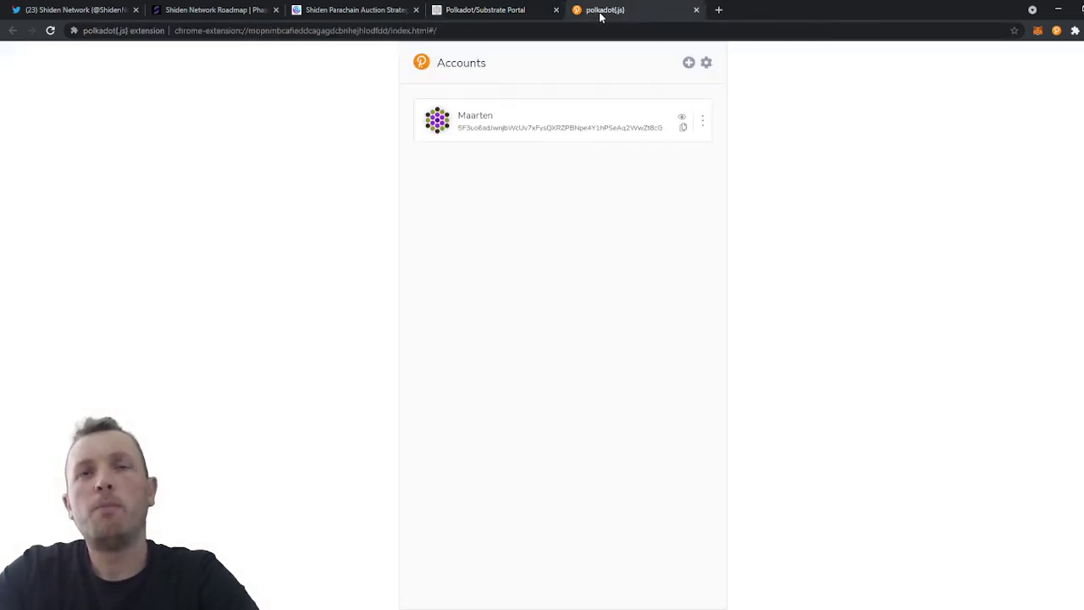
pyautogui.click(690, 67)
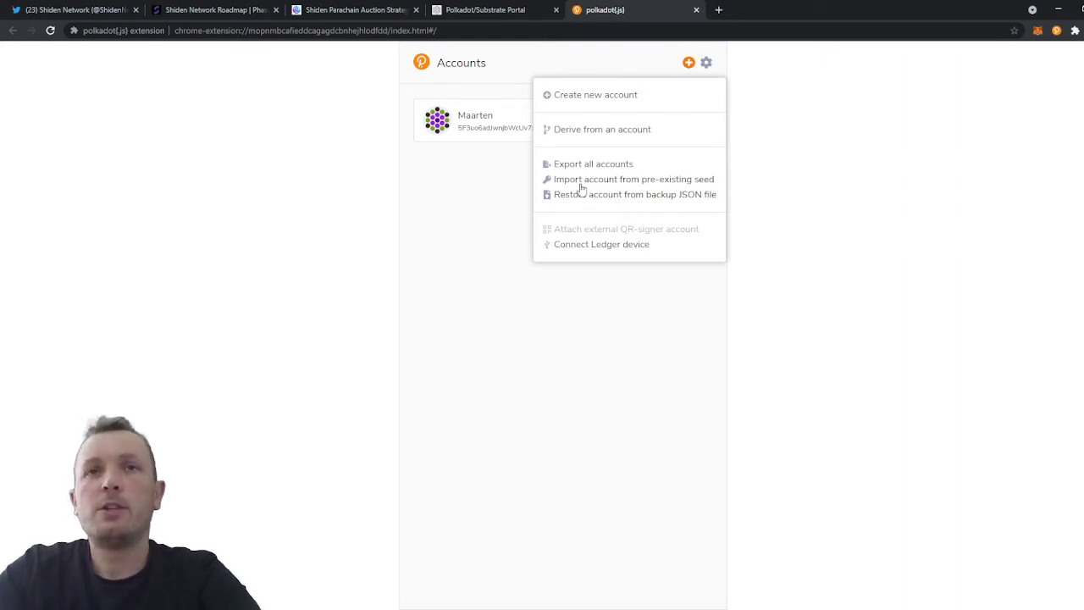
pyautogui.click(494, 210)
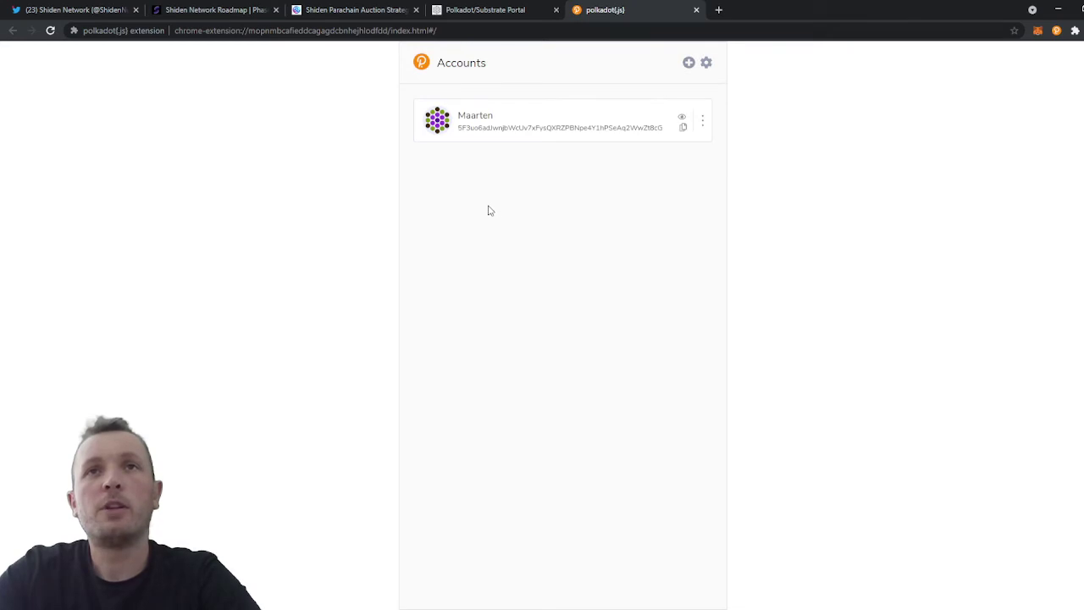
# - Restrict the account to Plasm Network, then set it back to Allow use on any chain
pyautogui.click(704, 129)
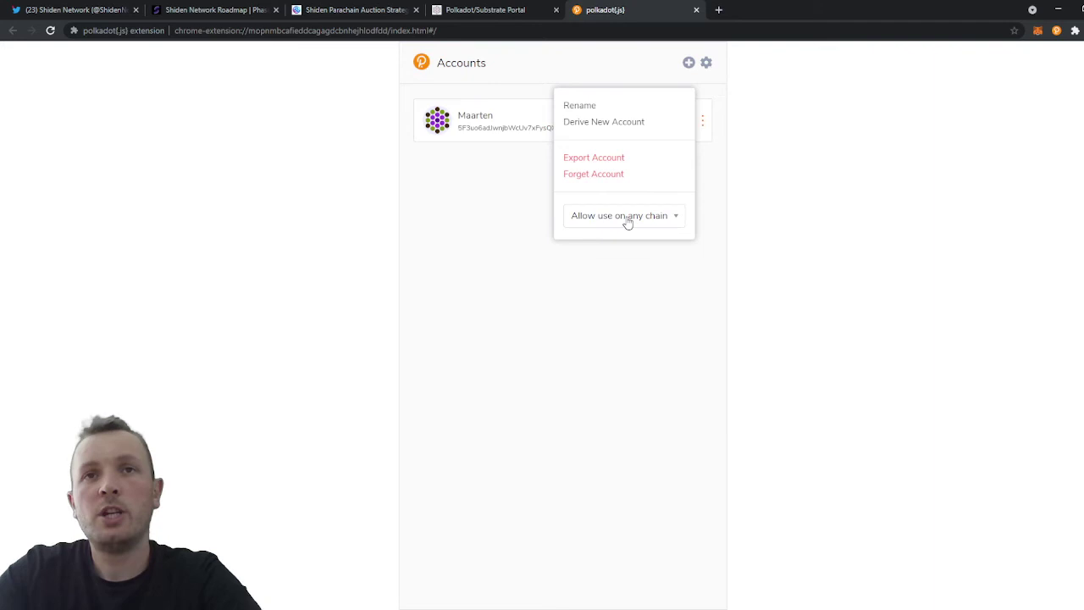
pyautogui.click(611, 359)
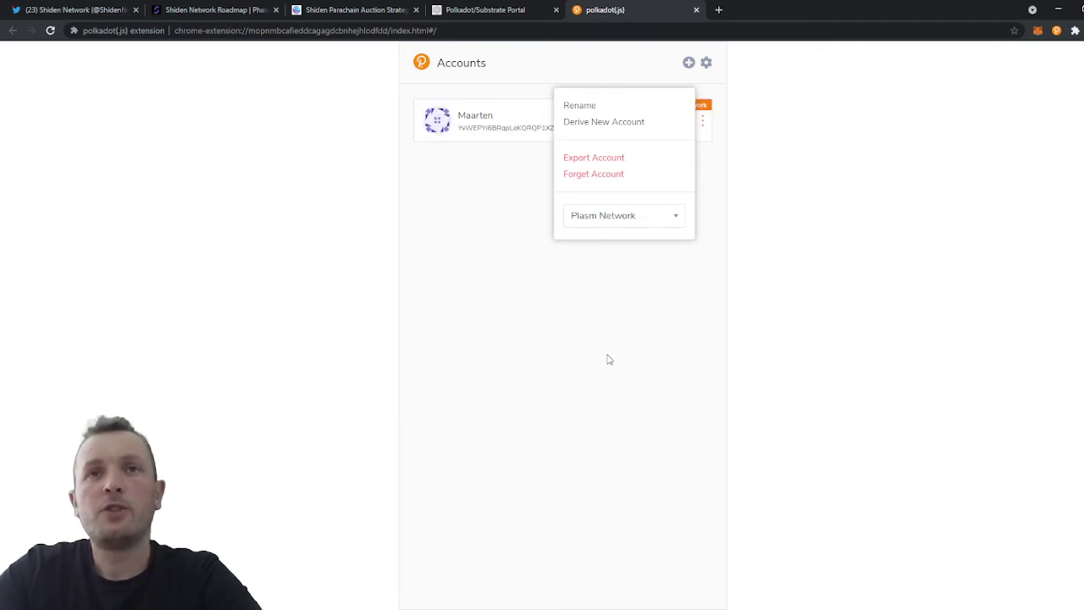
pyautogui.click(600, 222)
pyautogui.click(597, 236)
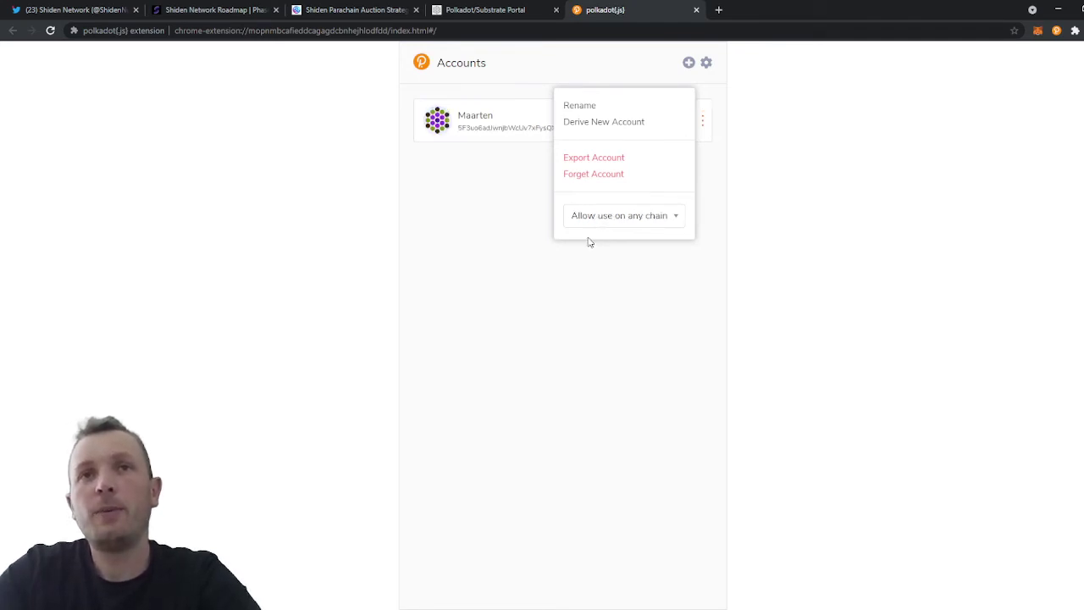
pyautogui.click(512, 270)
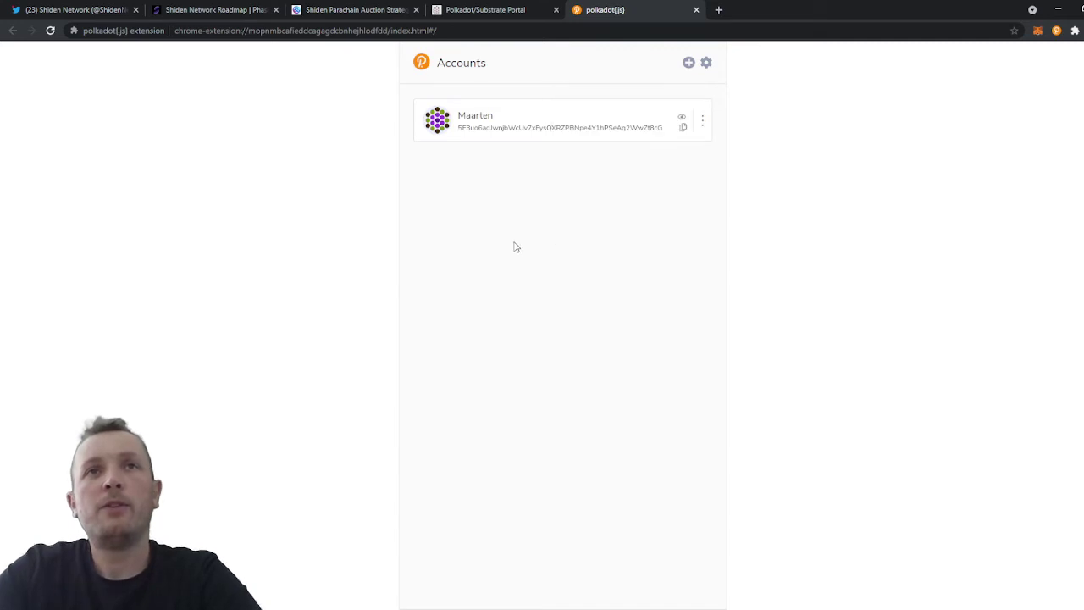
# - Return to the Shiden My accounts page, which notes one extension needs a metadata update
pyautogui.click(503, 12)
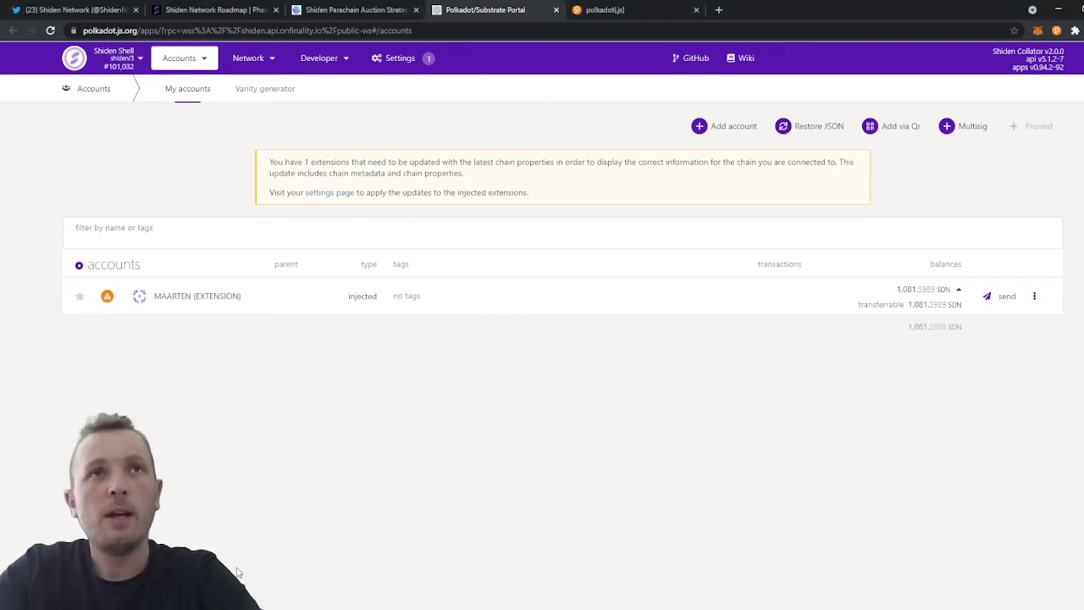
# - Open the Shiden Network Roadmap page and scroll down to its four-phase task board
pyautogui.click(225, 15)
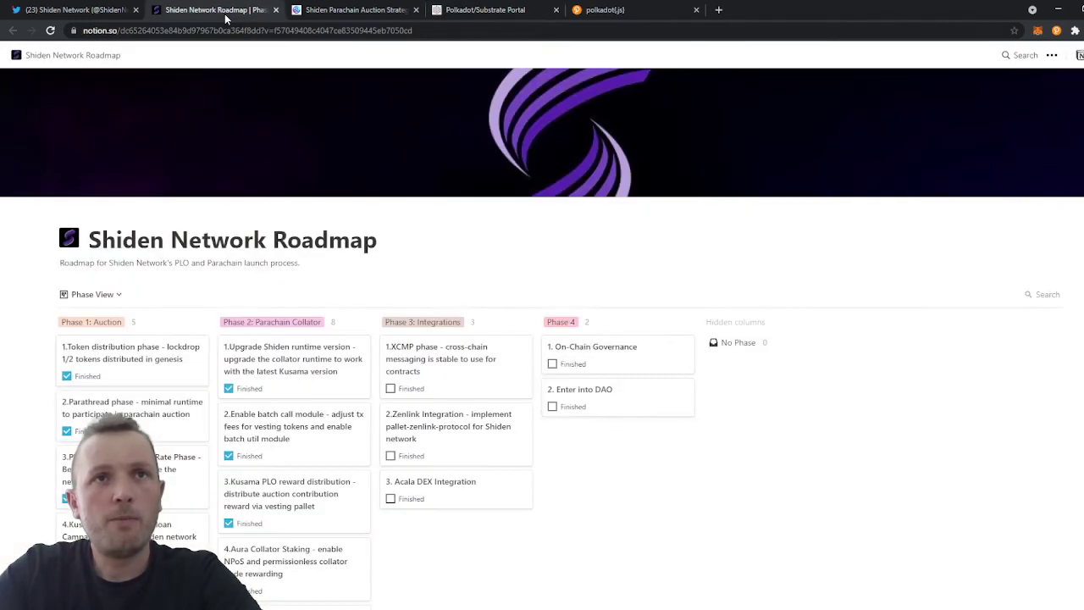
pyautogui.scroll(-3, 398, 326)
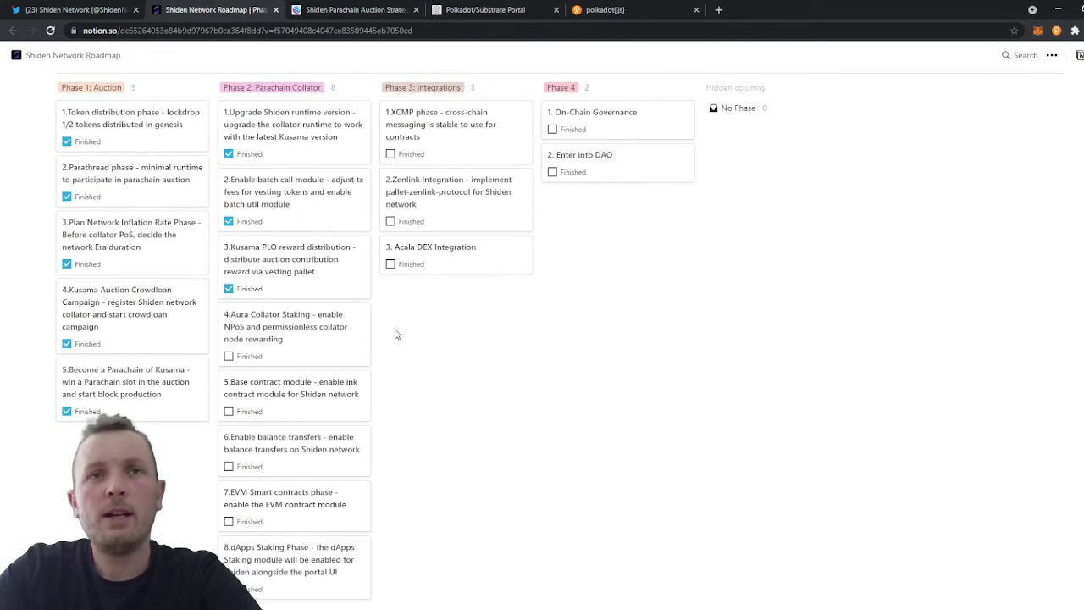
pyautogui.scroll(-2, 395, 333)
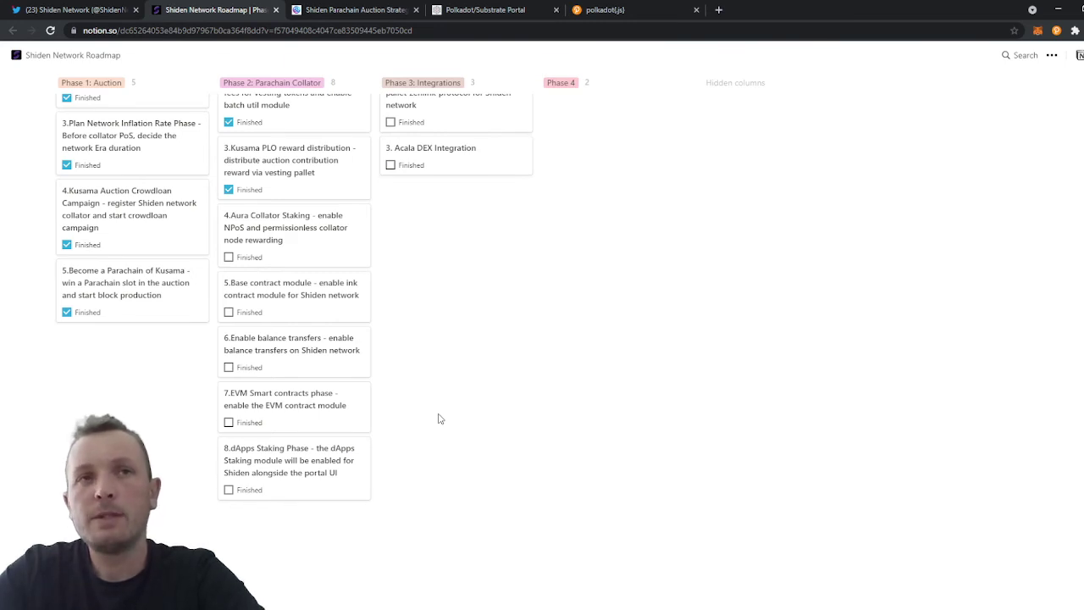
# - Glance at the wallet extension's account list, then return to Shiden My accounts showing about 1,081 SDN
pyautogui.click(606, 11)
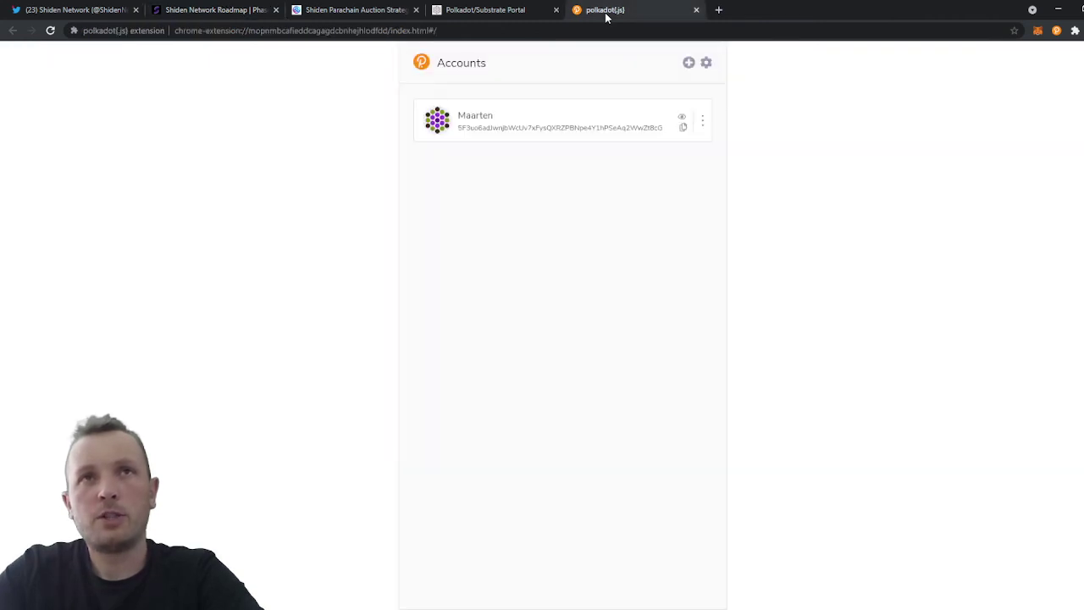
pyautogui.click(512, 13)
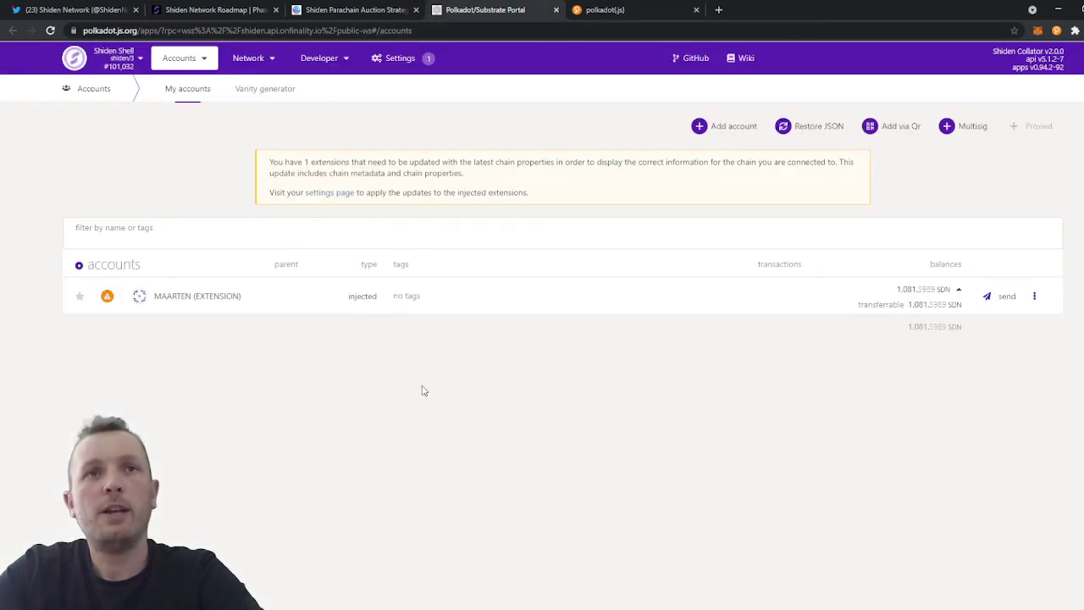